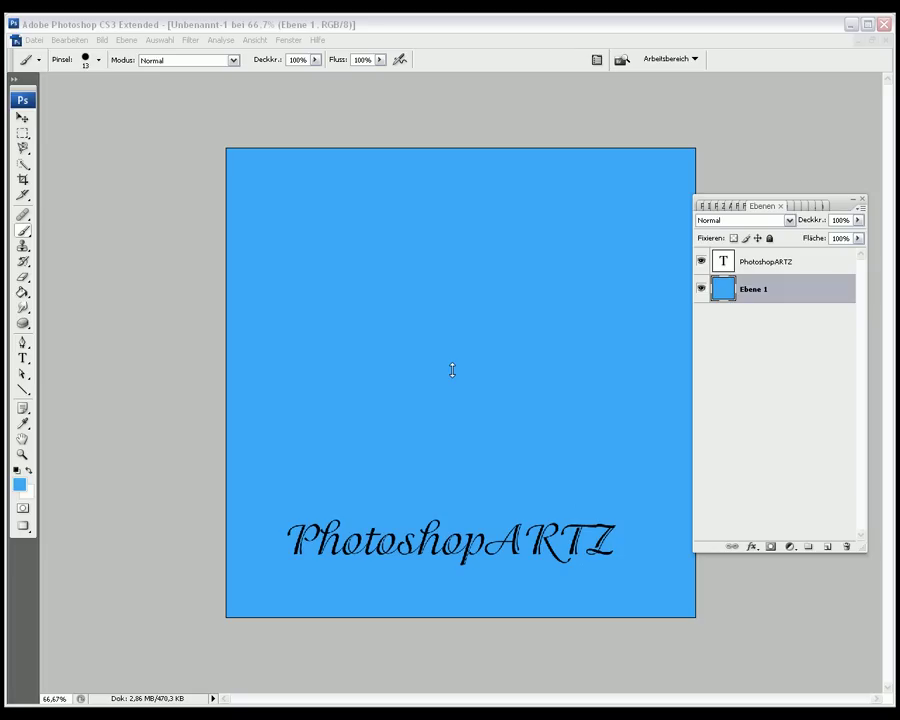
- Try the Render Clouds filter on Ebene 1, then undo it
left_click(194, 44)
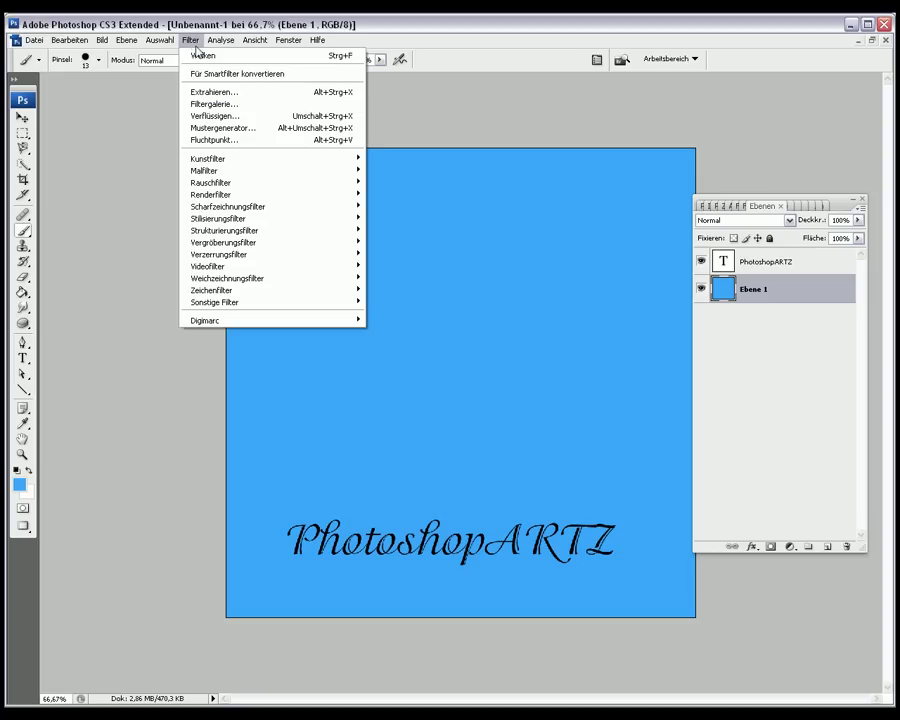
mouse_move(211, 194)
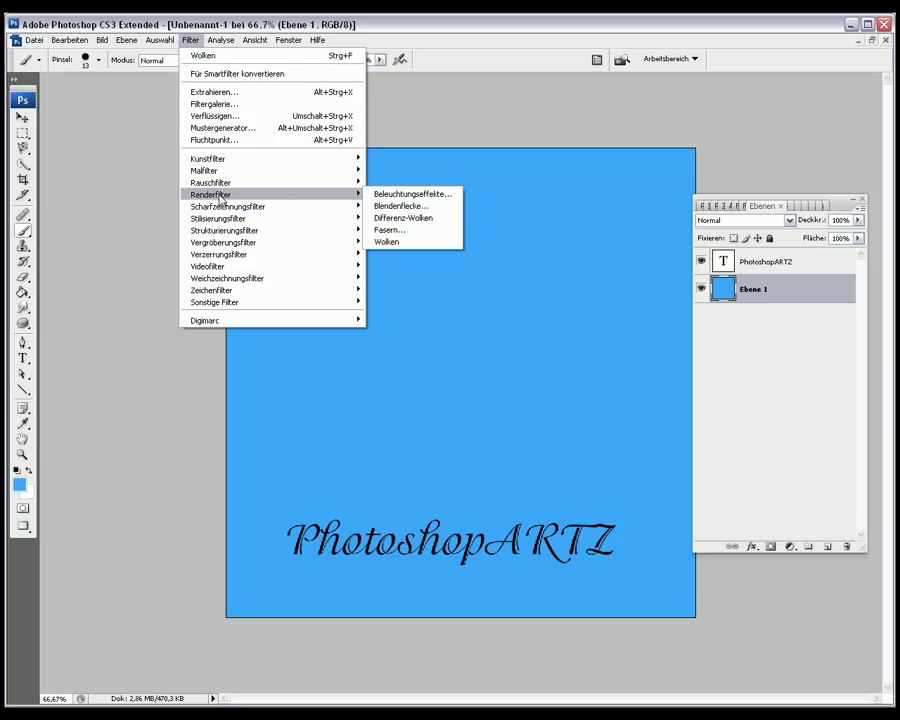
left_click(400, 241)
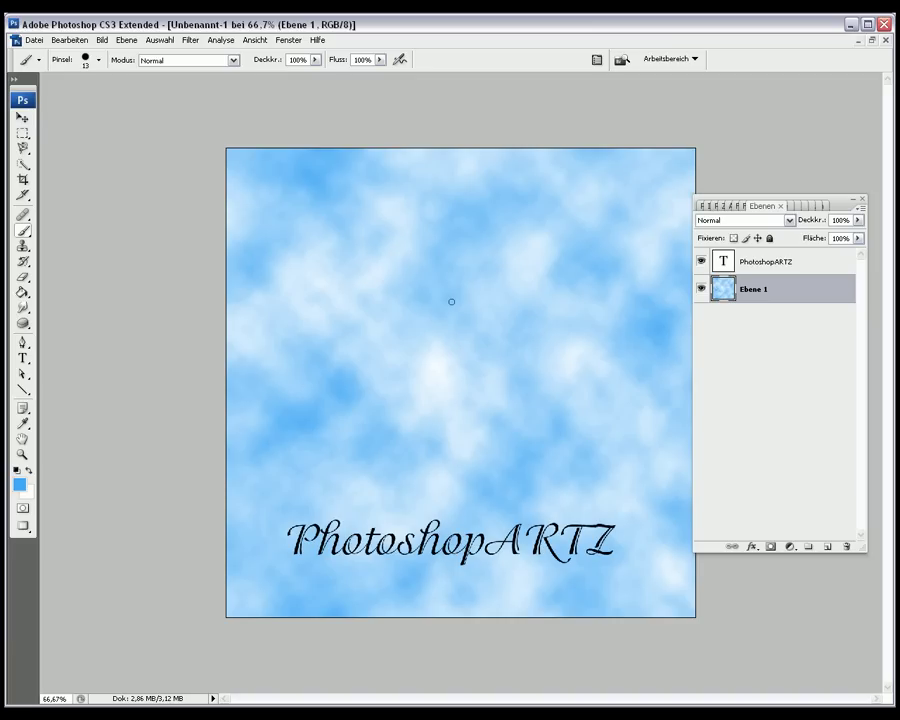
key("alt+BackSpace")
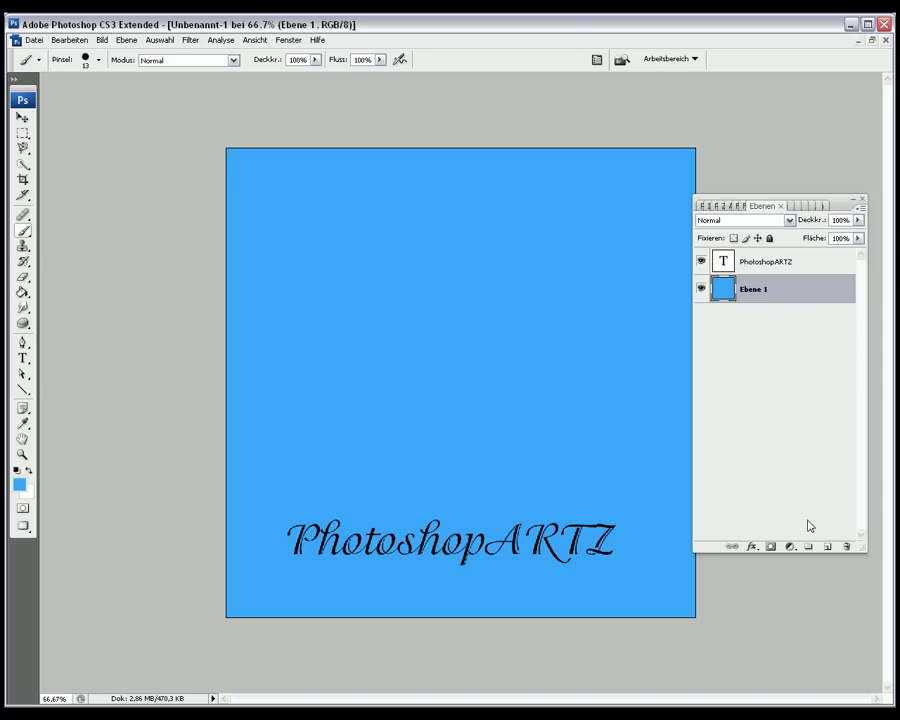
- Add the empty layer Ebene 2 and set the brush to 500 px diameter, 0% hardness
left_click(827, 547)
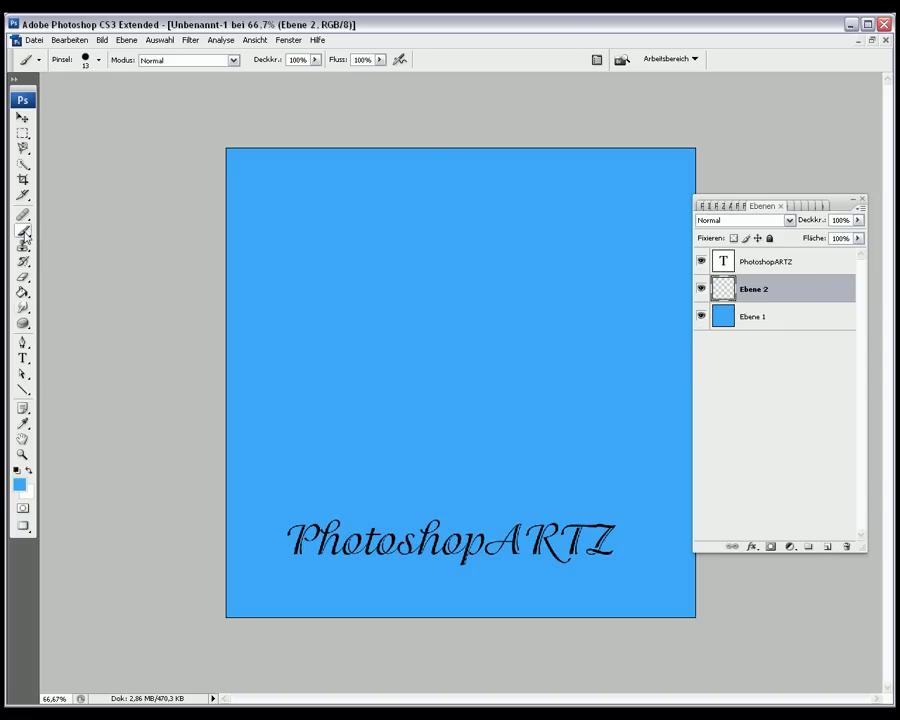
left_click(86, 60)
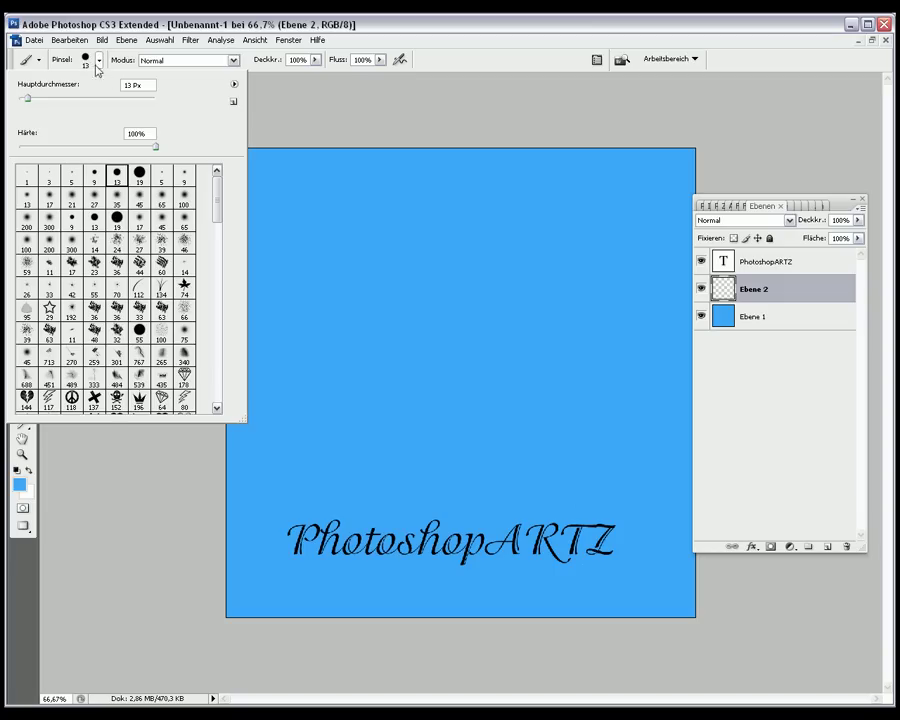
left_click(133, 85)
type("500")
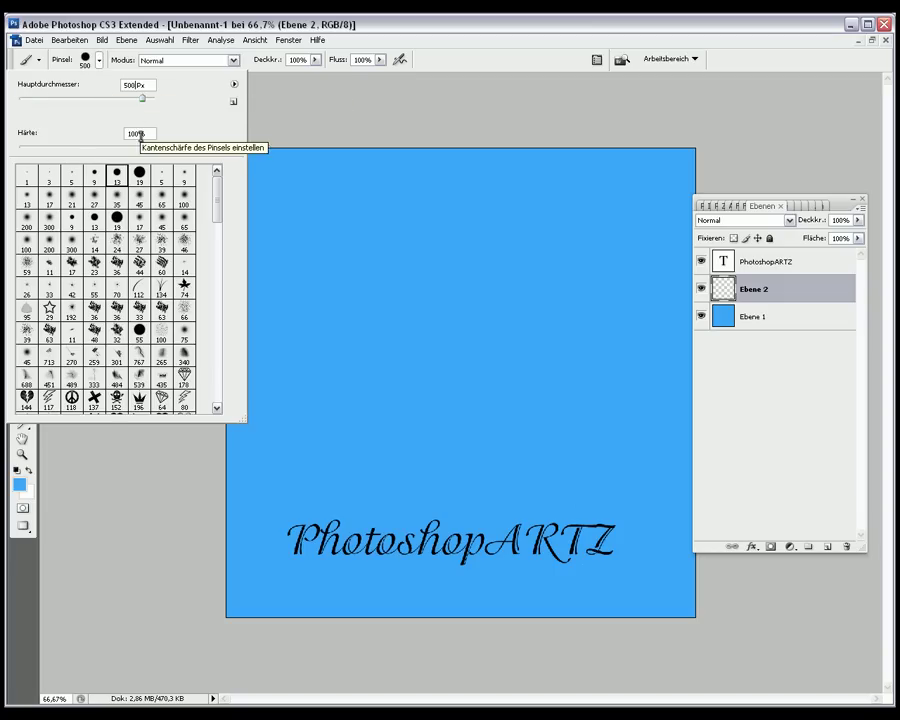
left_click_drag(155, 146, 6, 148)
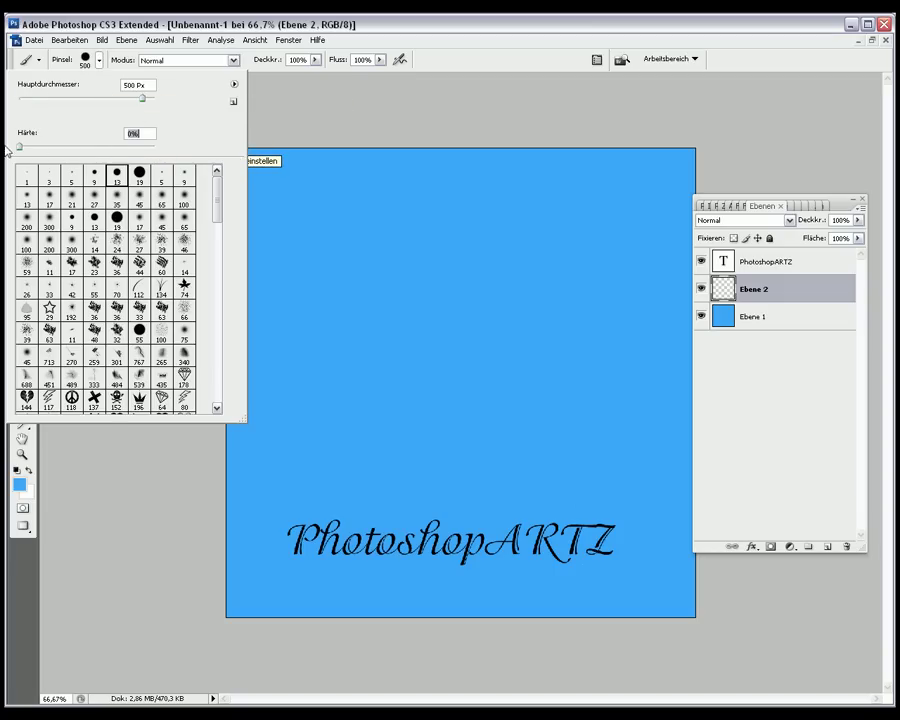
left_click(172, 14)
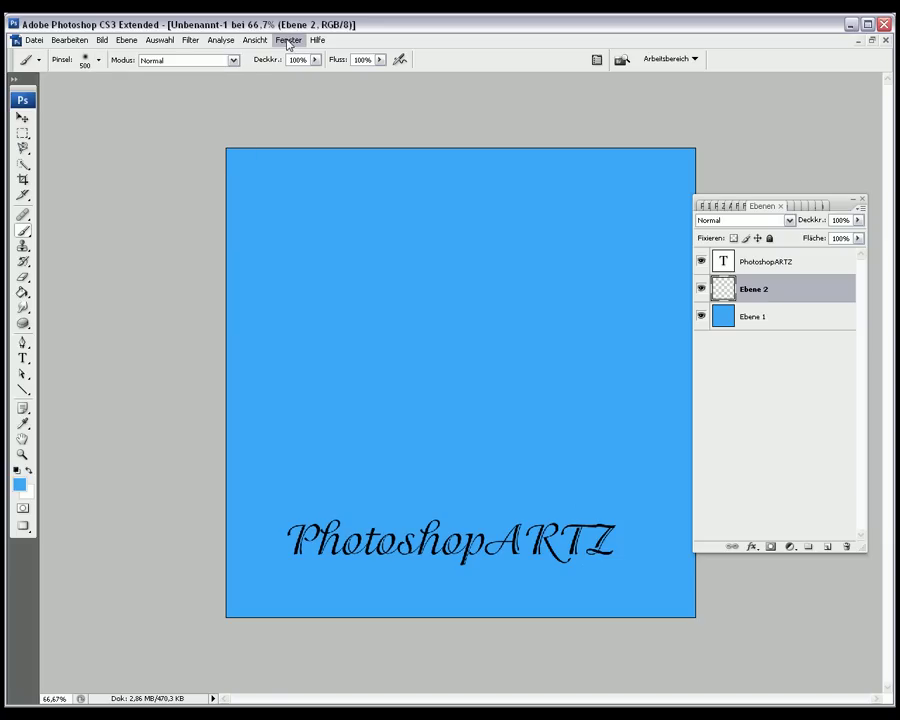
- Show the Pinsel (Brushes) panel from the Window menu, showing the brush tip shape settings
left_click(288, 40)
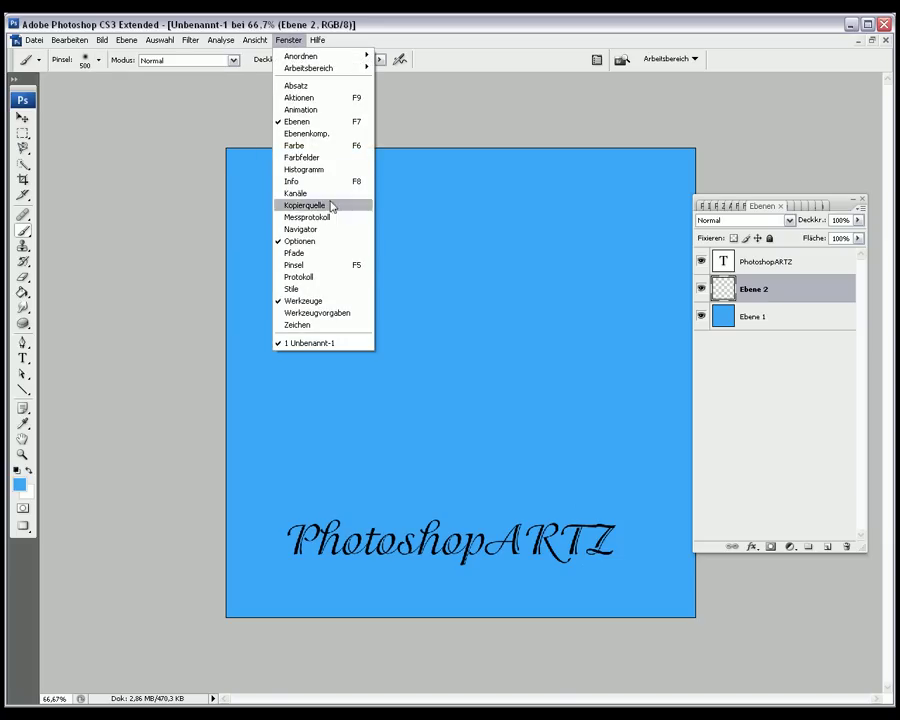
left_click(327, 264)
left_click_drag(474, 178, 411, 180)
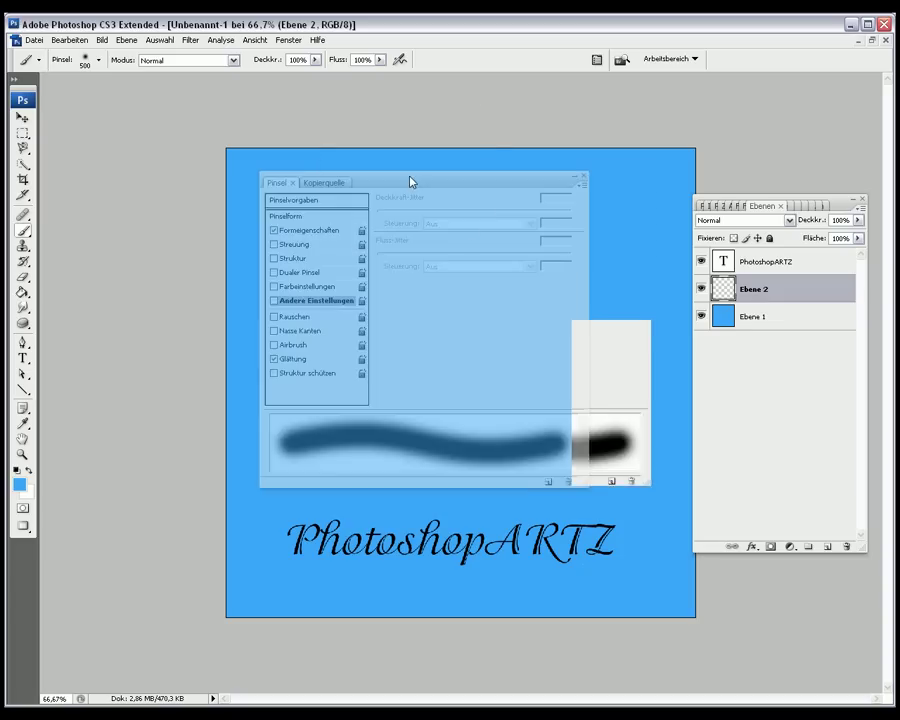
left_click(310, 217)
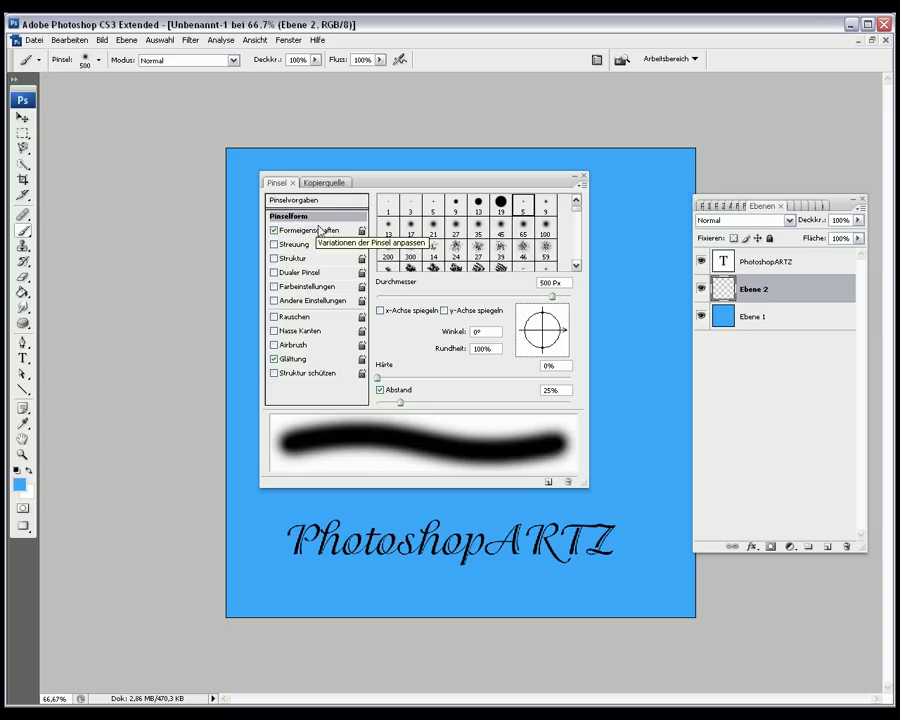
- Set shape dynamics to 100% size jitter, fade over 20 steps, 20% minimum diameter, and enable scattering
left_click(316, 232)
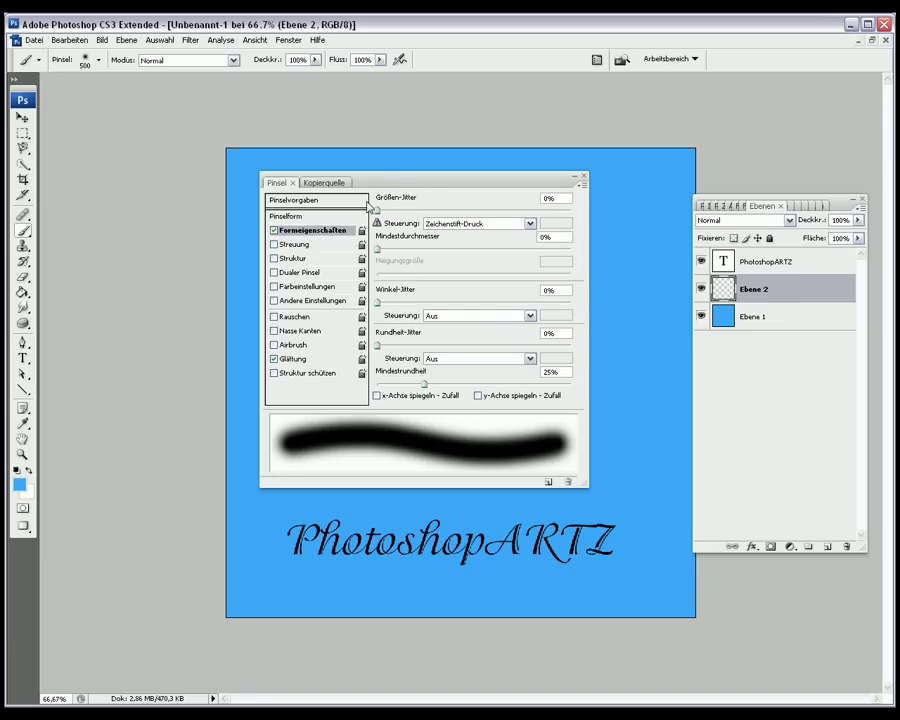
left_click_drag(378, 212, 574, 213)
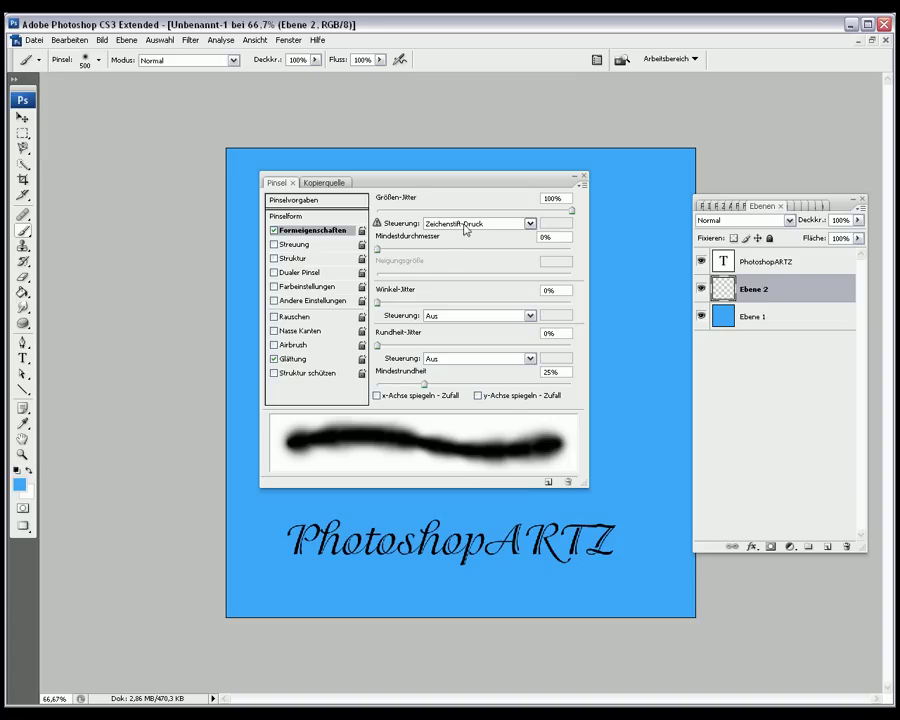
left_click(465, 225)
left_click(453, 247)
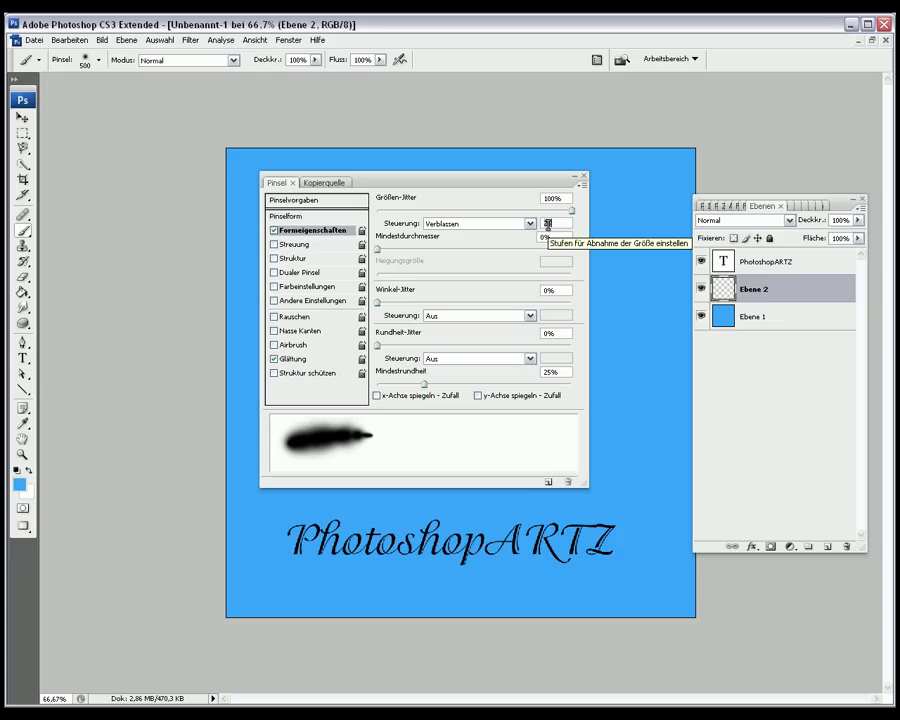
type("20")
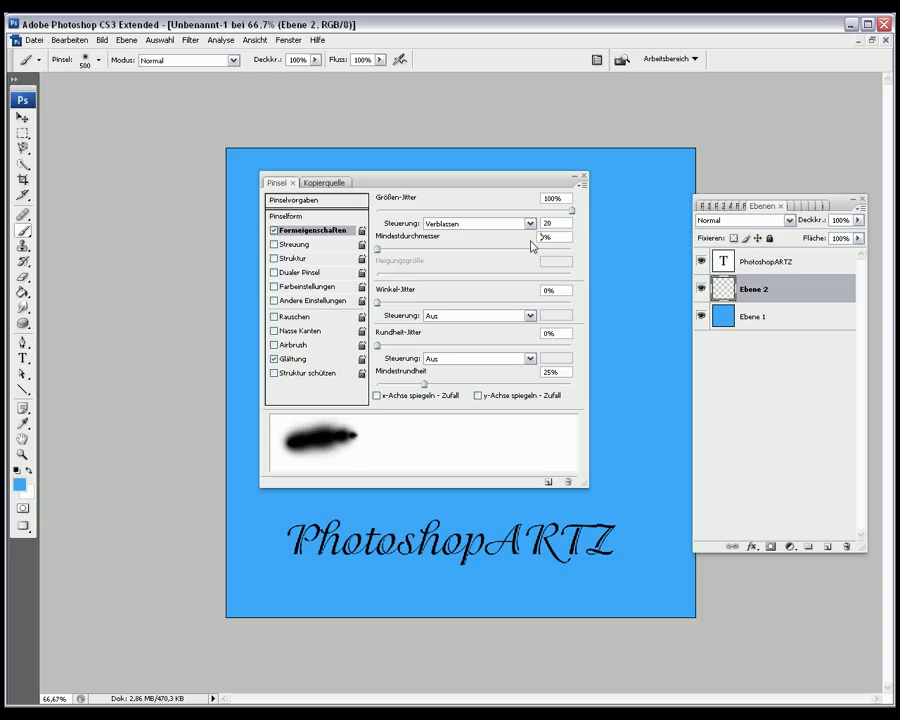
type("20")
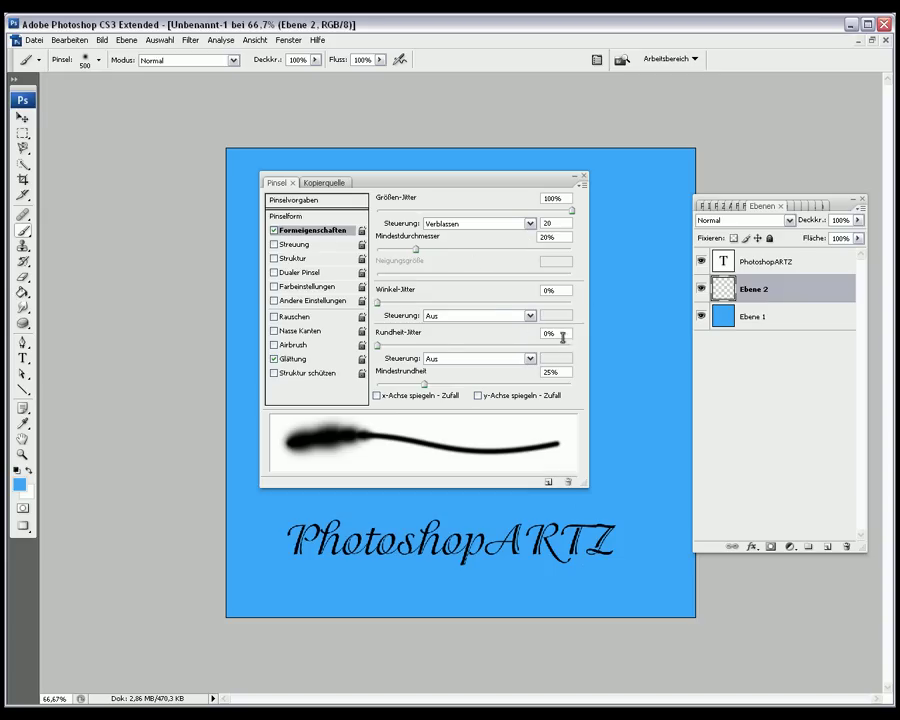
left_click(318, 246)
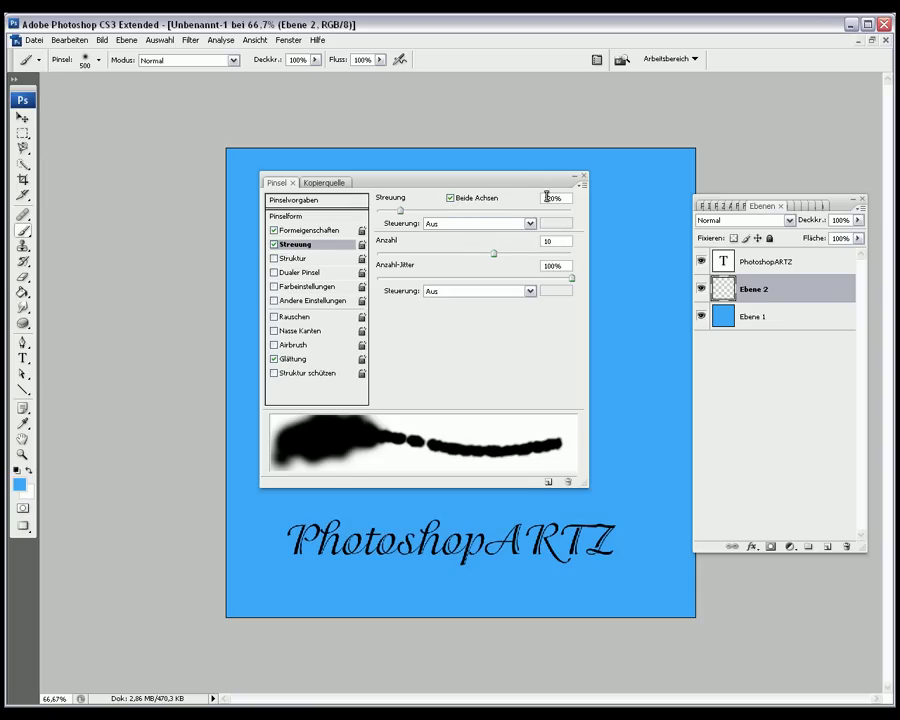
- Adjust the scatter amount and apply the Wolken texture to the brush
double_click(546, 198)
left_click(311, 259)
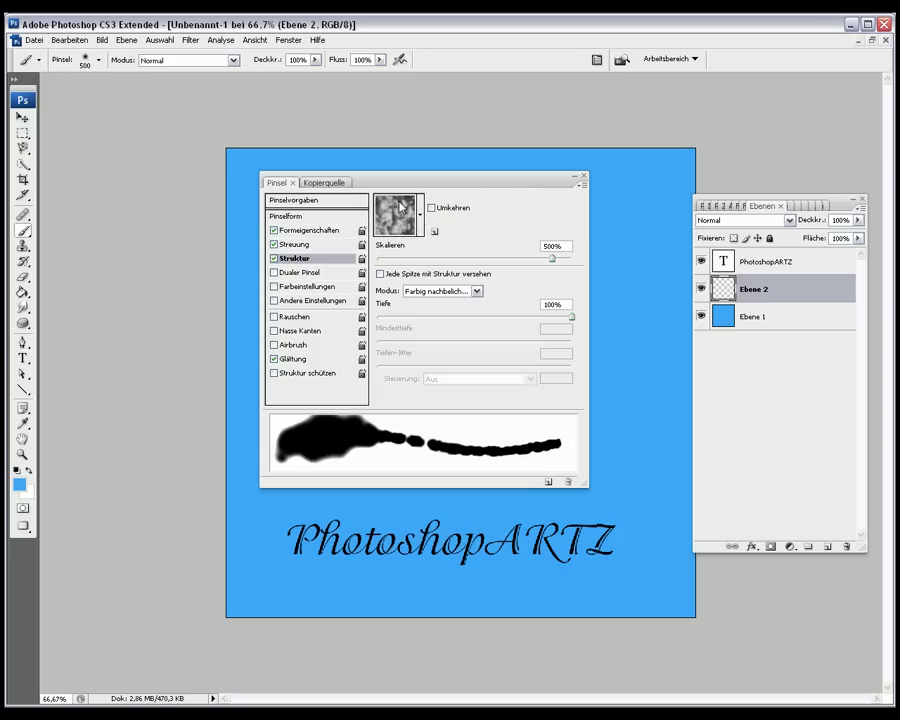
mouse_move(396, 215)
left_click(419, 212)
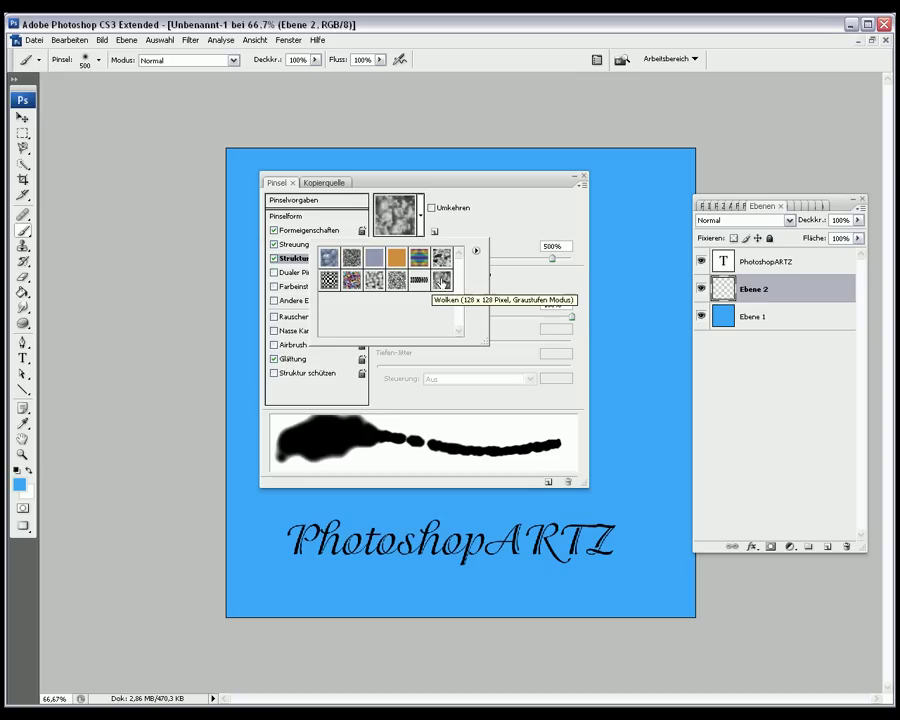
left_click(443, 280)
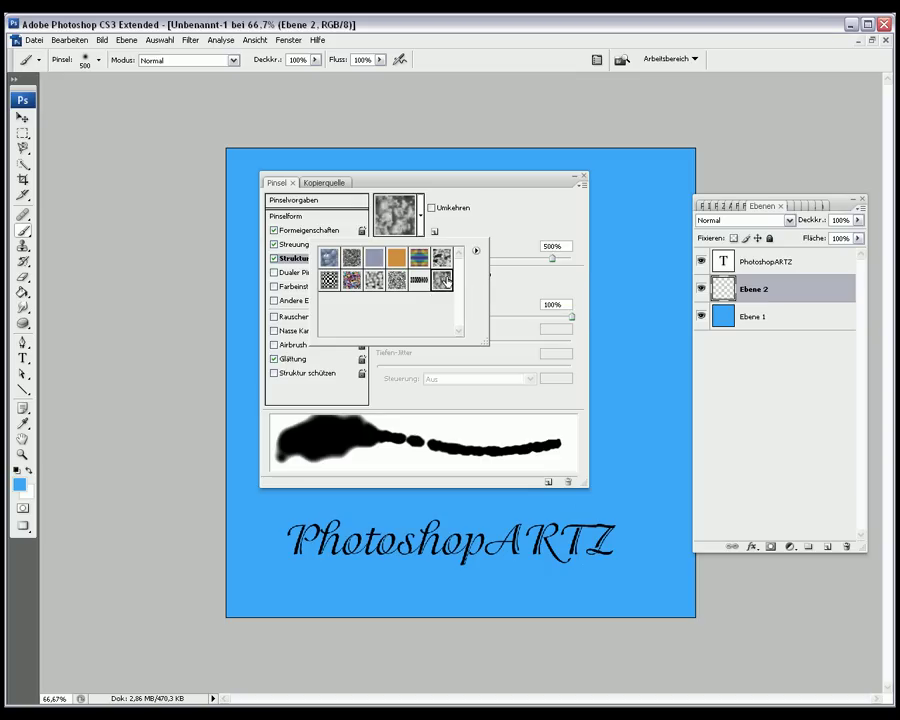
double_click(443, 280)
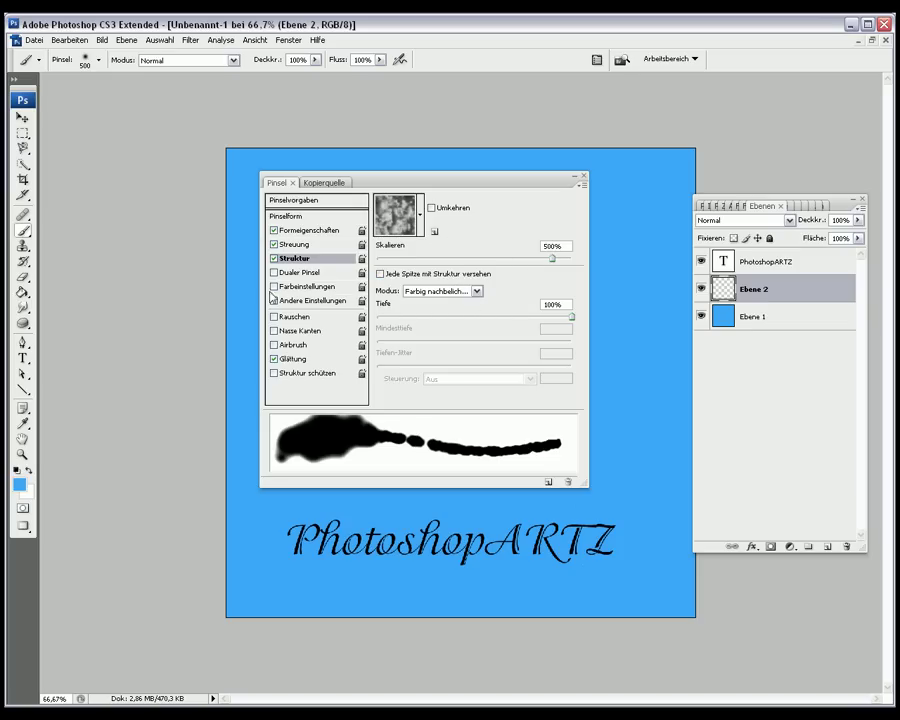
- Enable Other Dynamics with 35% opacity jitter and 60% flow jitter, then collapse the panel
left_click(314, 302)
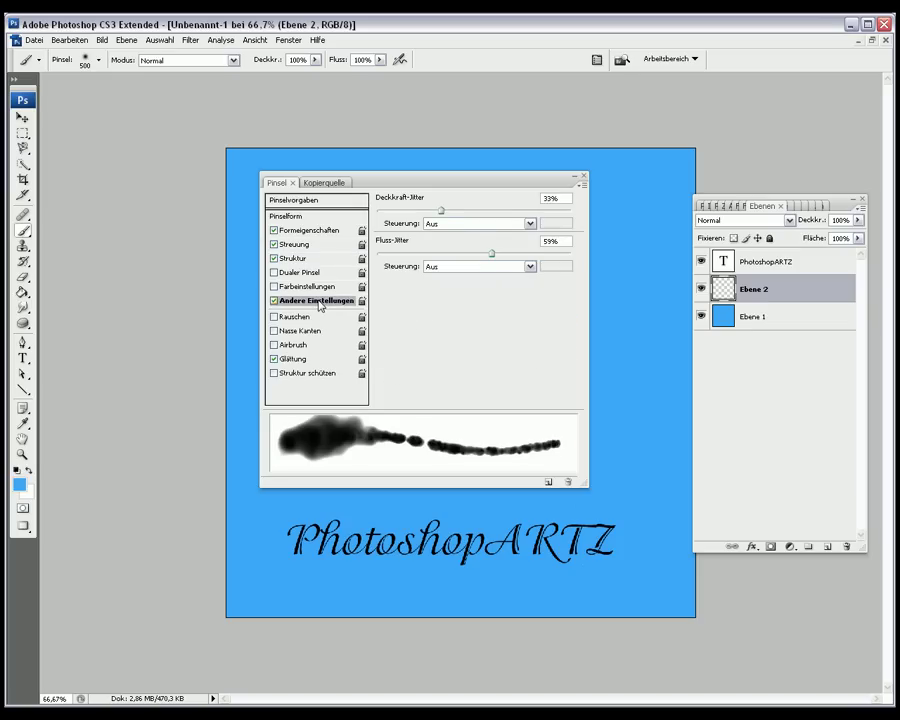
mouse_move(442, 215)
left_mouse_down()
mouse_move(473, 214)
mouse_move(465, 214)
mouse_move(518, 259)
mouse_move(494, 255)
left_mouse_up()
double_click(550, 198)
type("35")
key("Return")
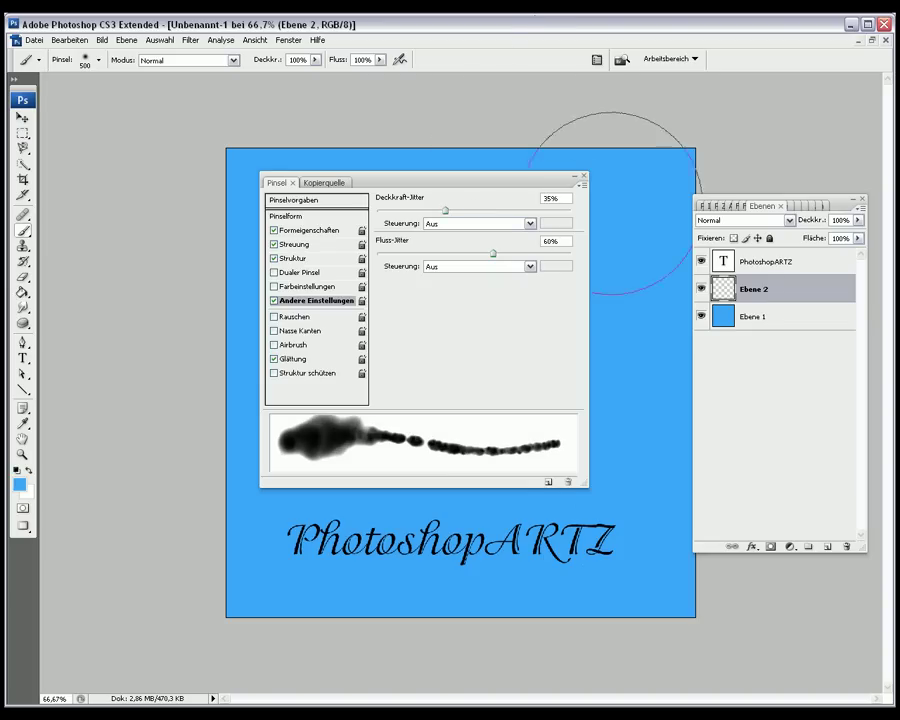
double_click(537, 182)
- Dock the Brushes panel at the top right and swap colours so white is the foreground
left_click_drag(520, 183, 790, 105)
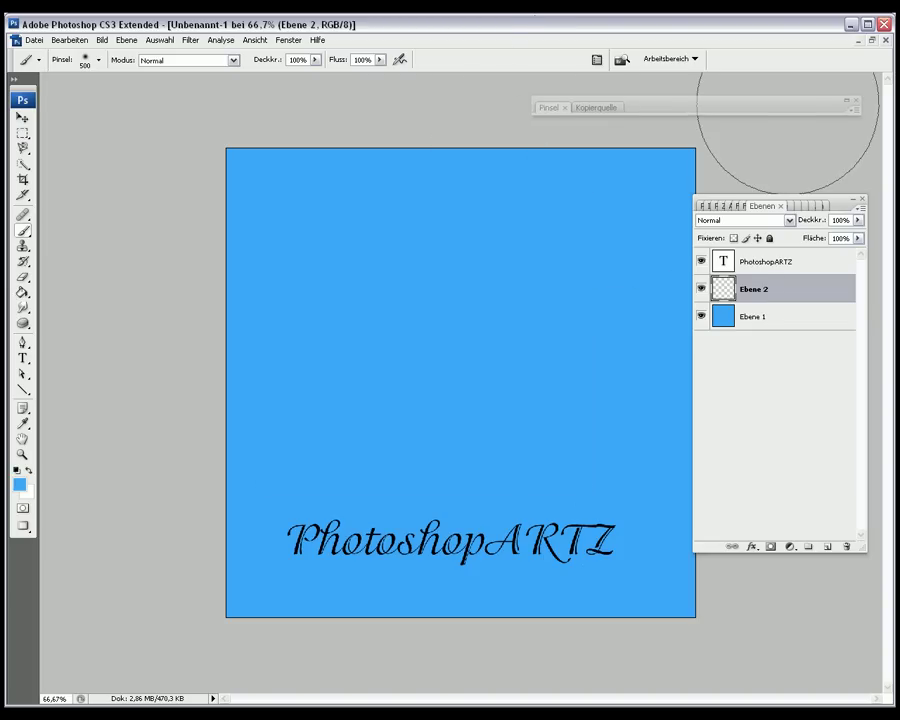
left_click(30, 474)
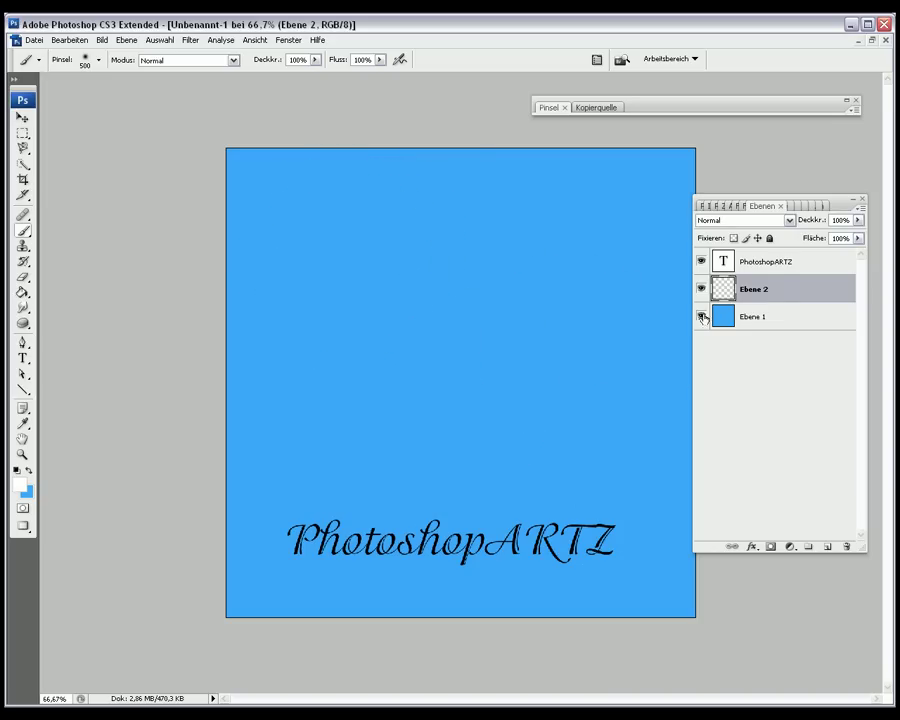
- On Ebene 1, stamp eight white brush clouds across the canvas around the PhotoshopARTZ text
left_click(740, 320)
left_click(324, 240)
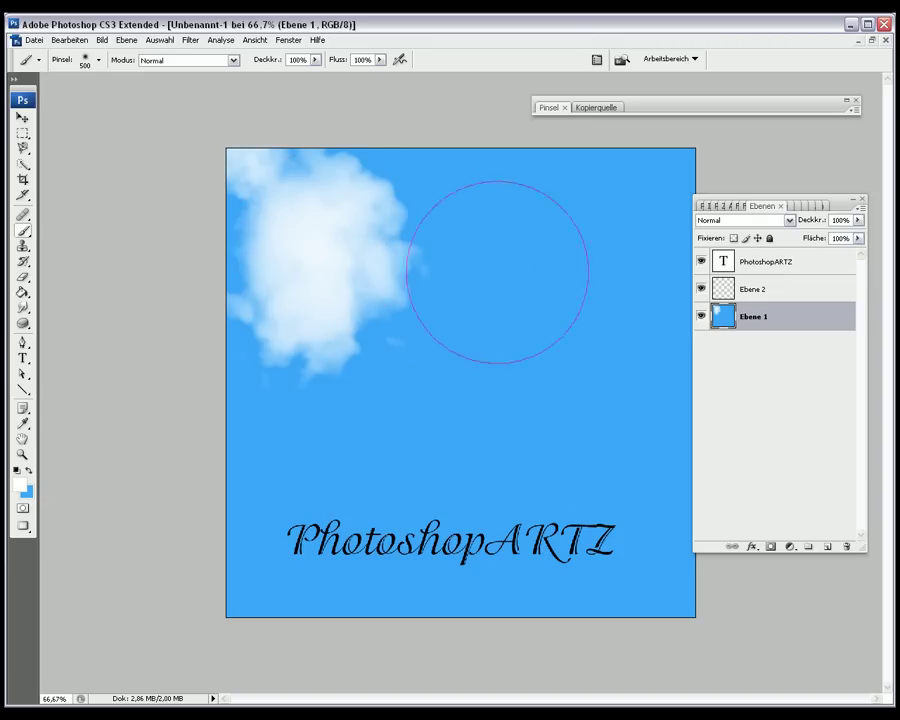
left_click(565, 272)
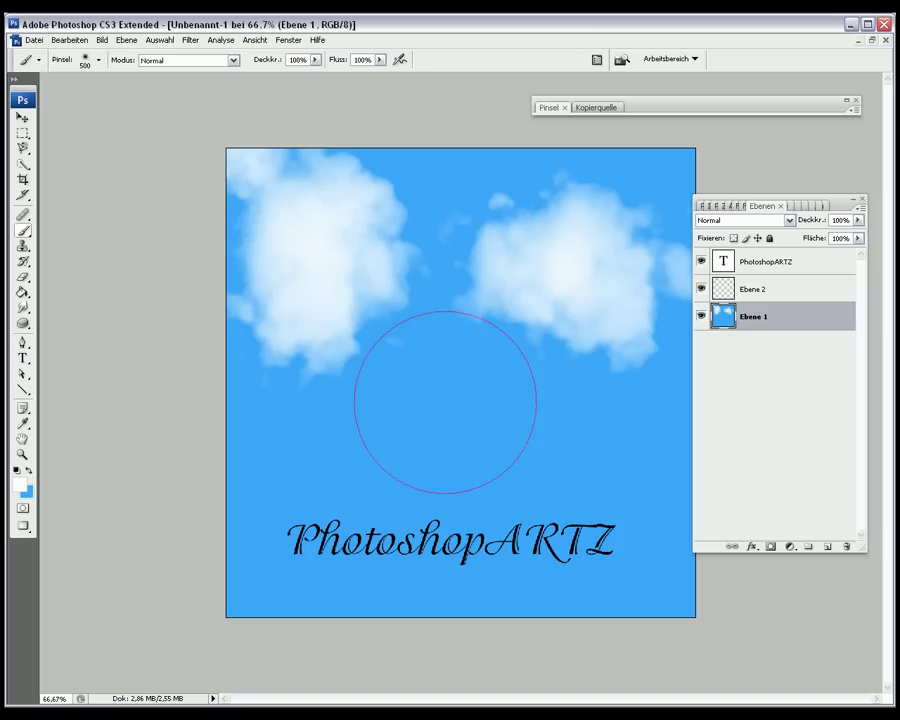
left_click(442, 400)
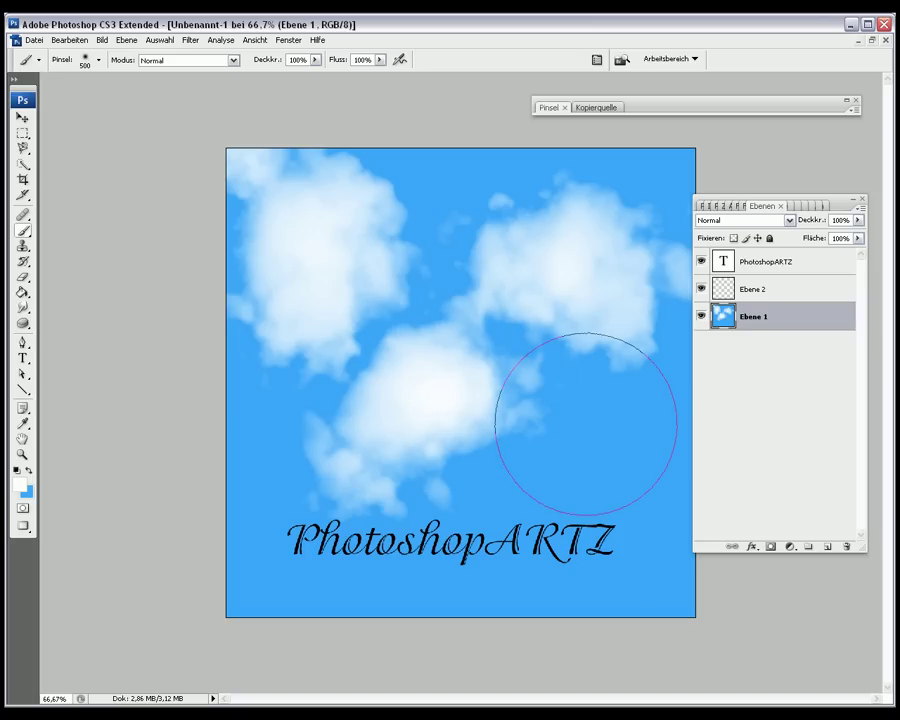
left_click(605, 434)
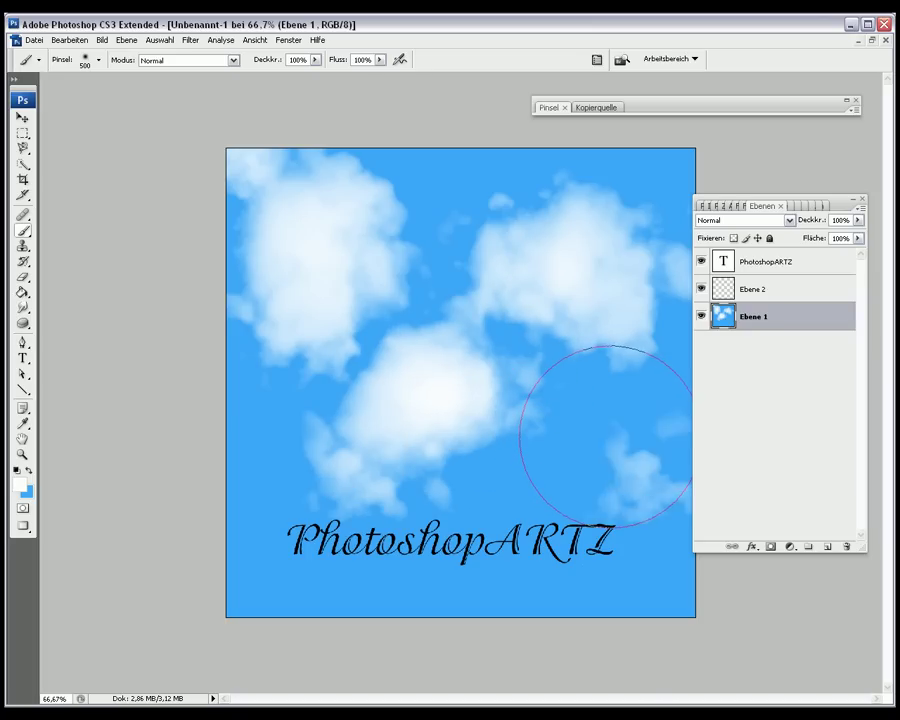
left_click(462, 194)
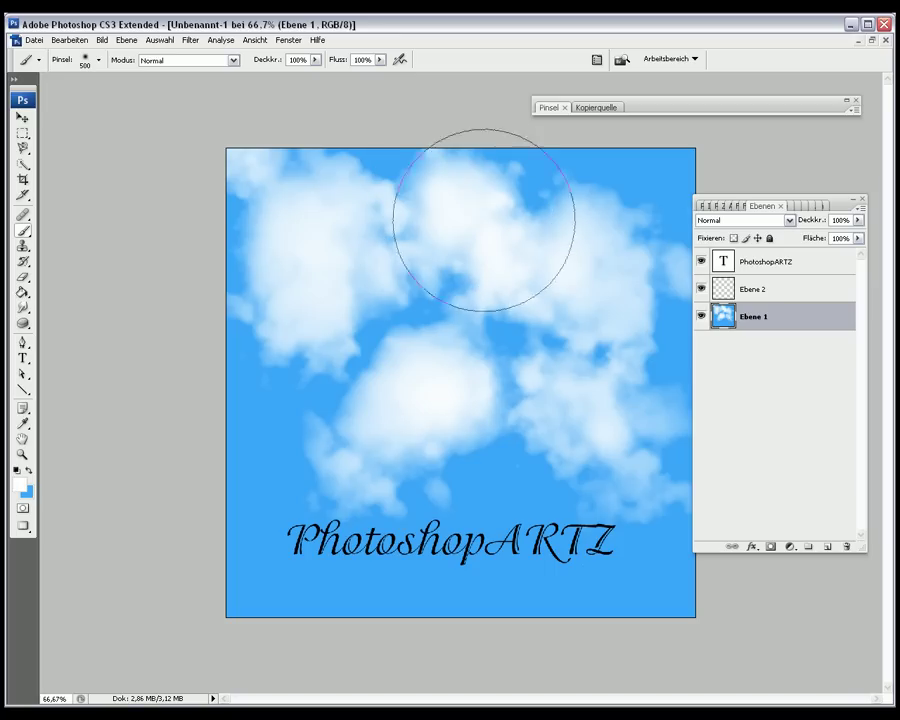
left_click(281, 400)
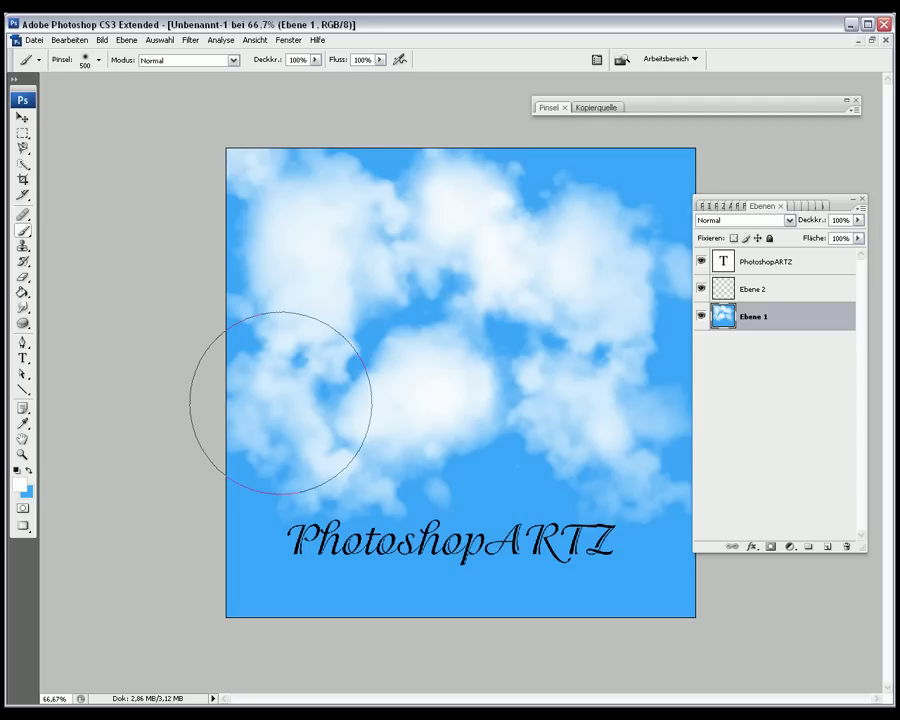
left_click(560, 555)
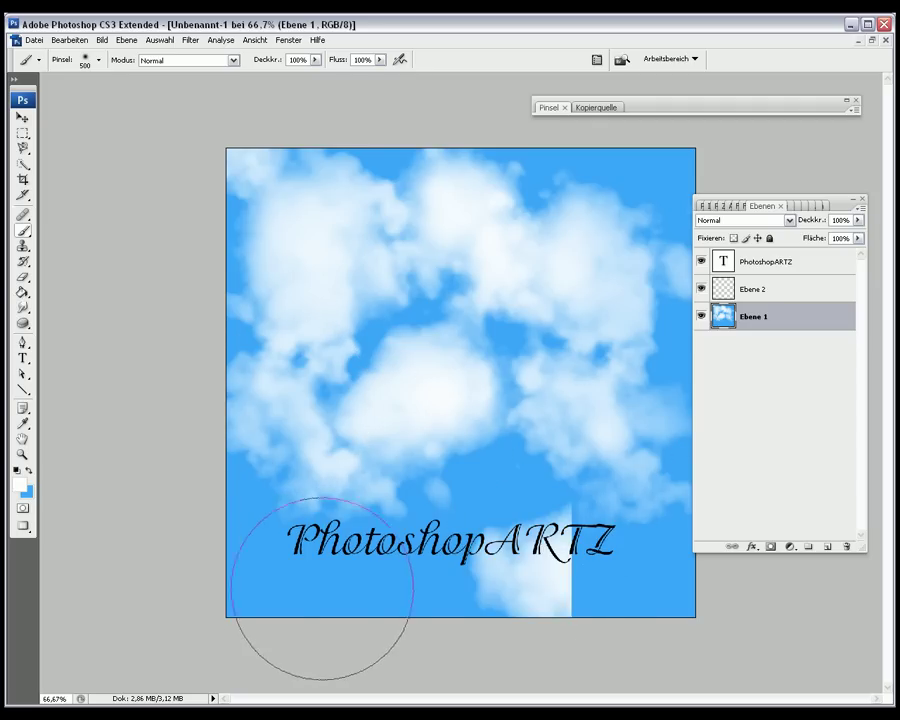
left_click(316, 576)
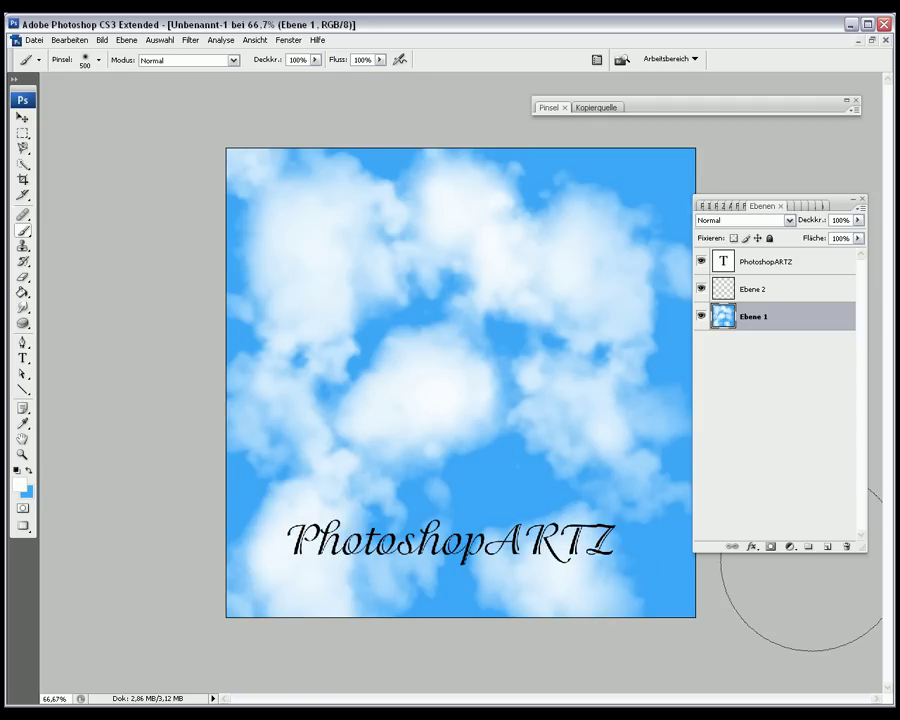